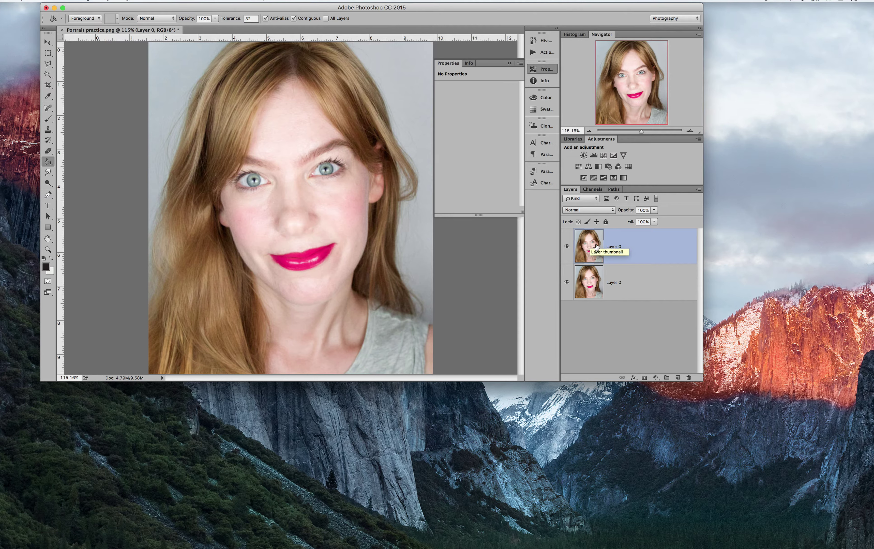
Create a new layer in Overlay mode filled with the Overlay-neutral 50% gray
click(696, 191)
click(713, 194)
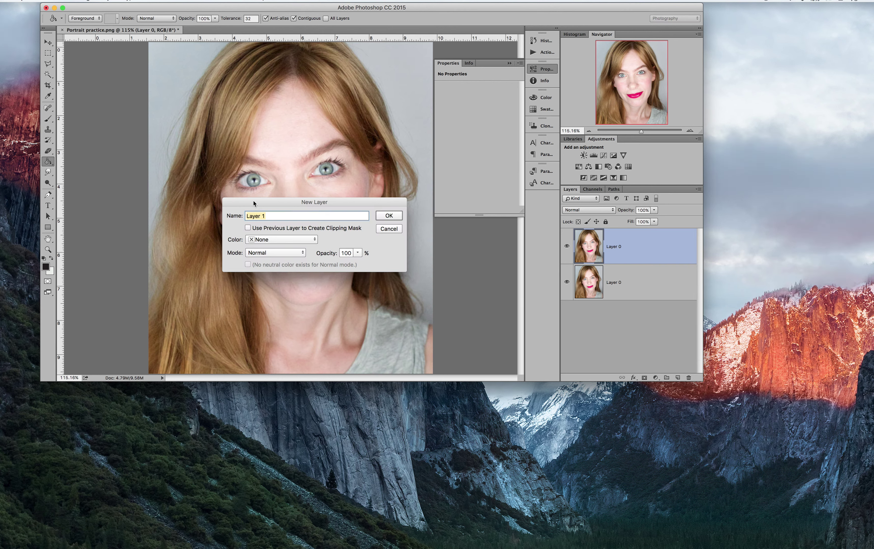
click(260, 255)
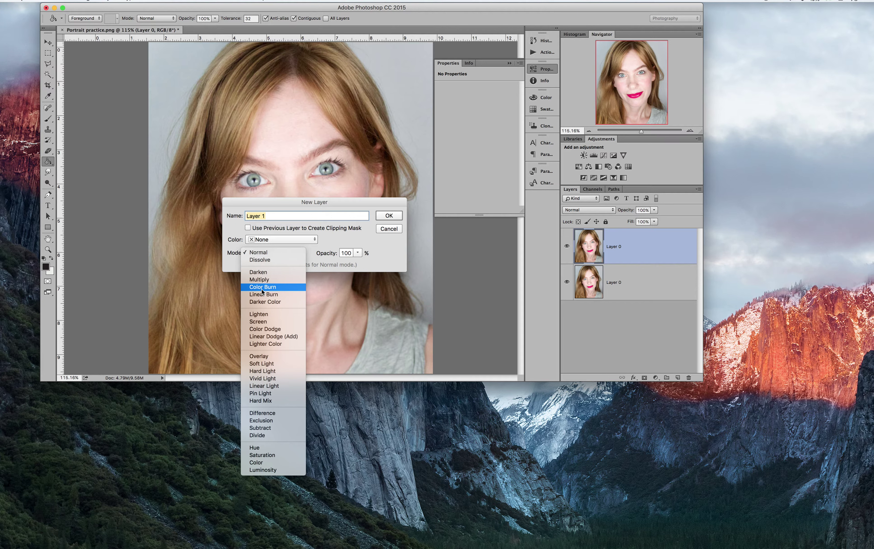
click(262, 358)
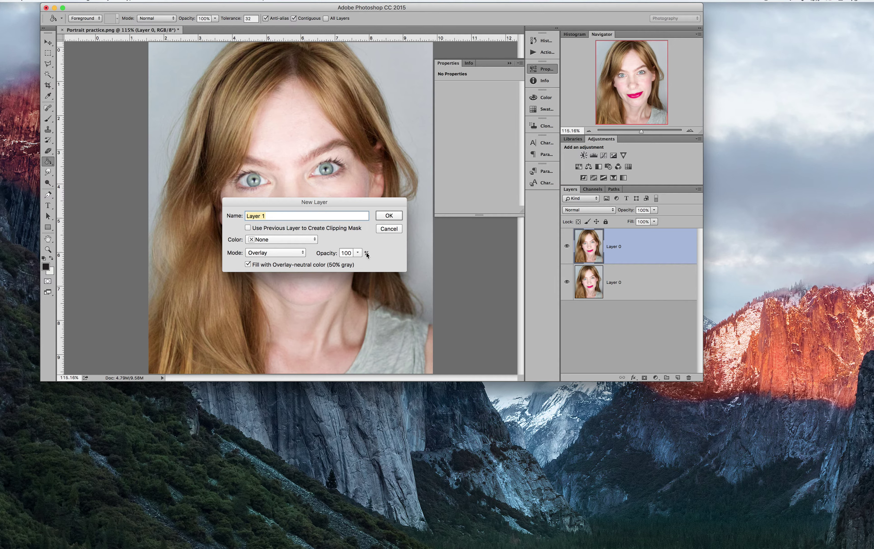
click(389, 216)
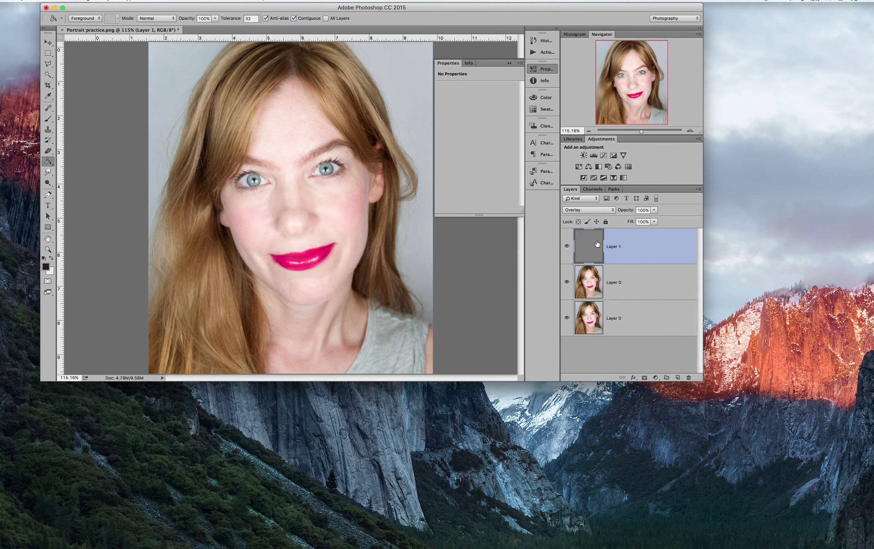
Add a layer mask to the upper portrait layer and fill the mask with black using the Paint Bucket
click(566, 246)
click(587, 283)
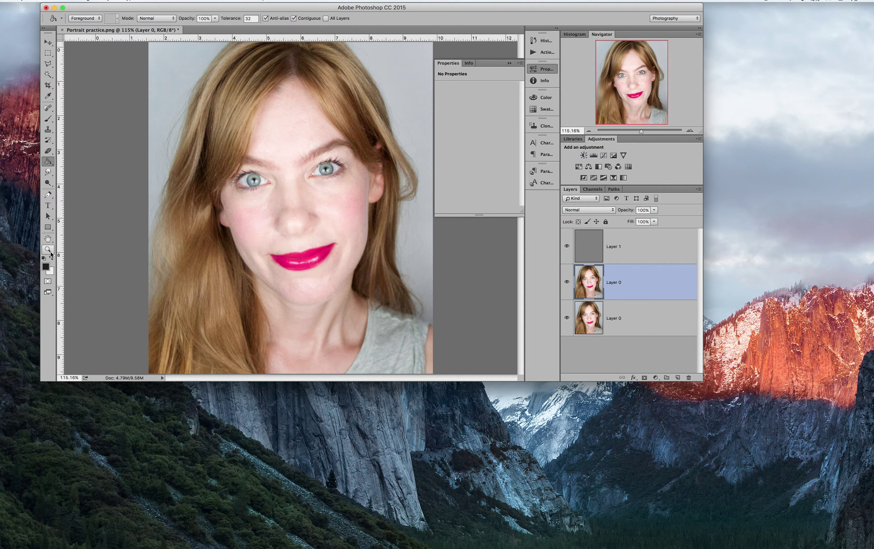
click(48, 164)
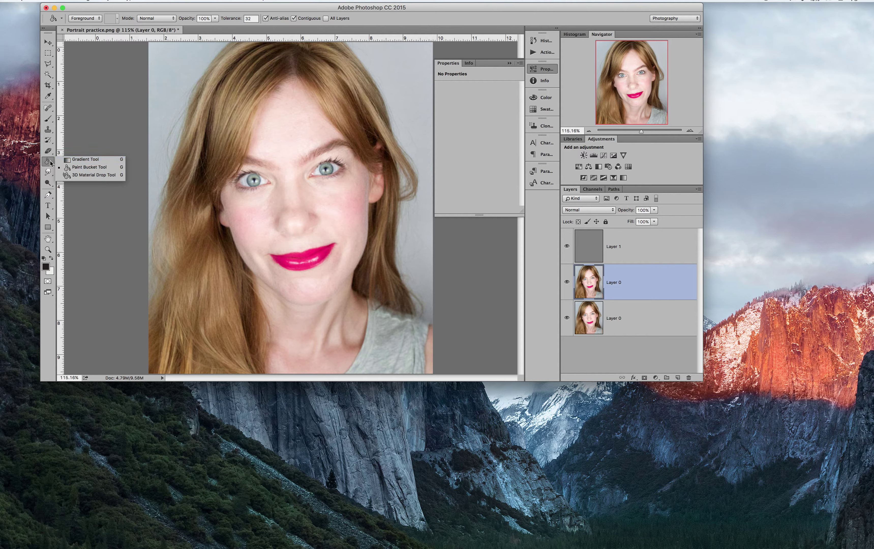
click(50, 163)
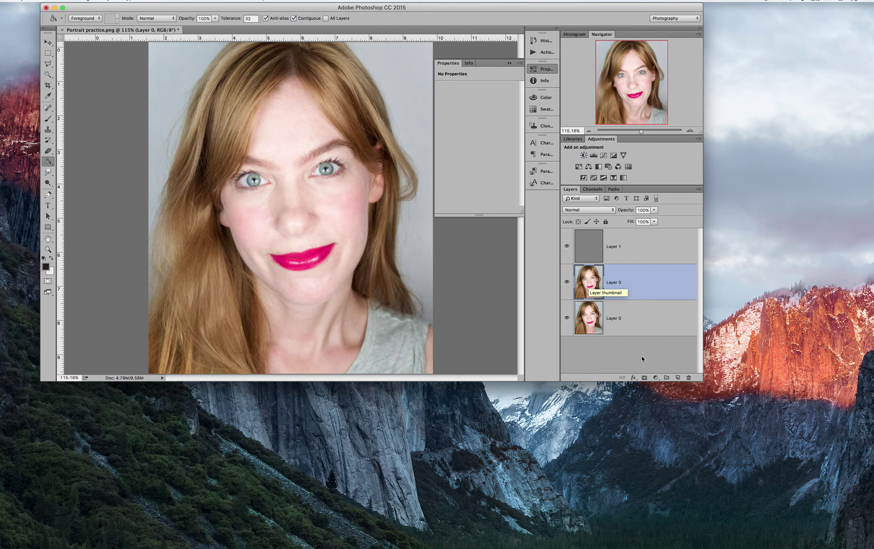
click(644, 377)
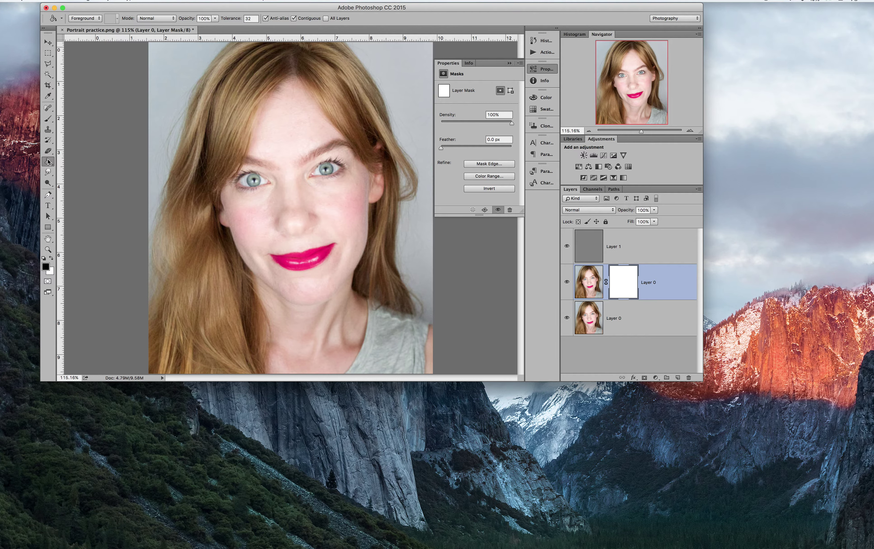
click(162, 79)
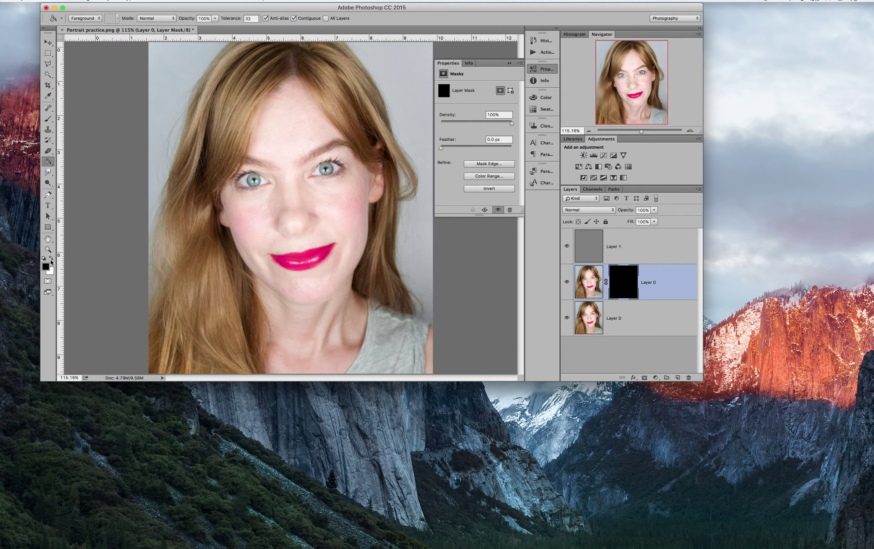
Select the gray Overlay layer and ready the Brush tool with a 100 px soft tip, 0% hardness and 50% opacity
click(47, 120)
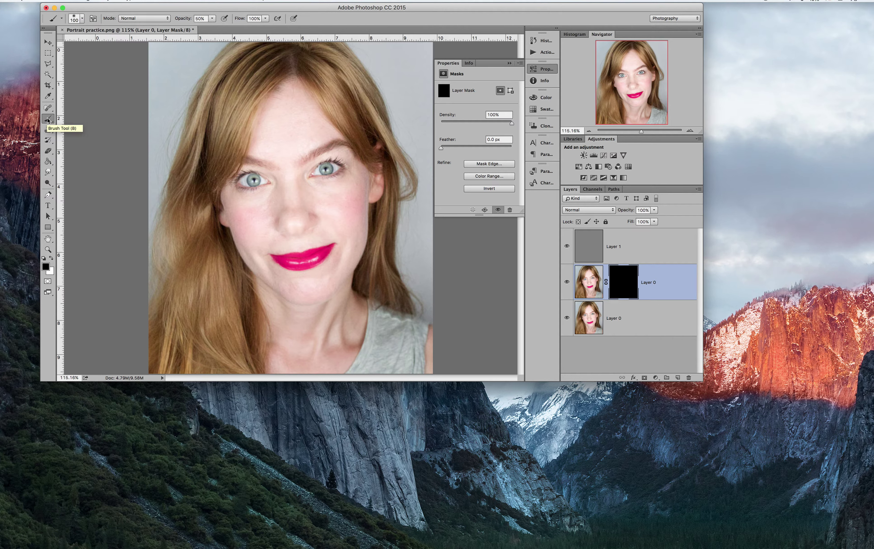
click(592, 244)
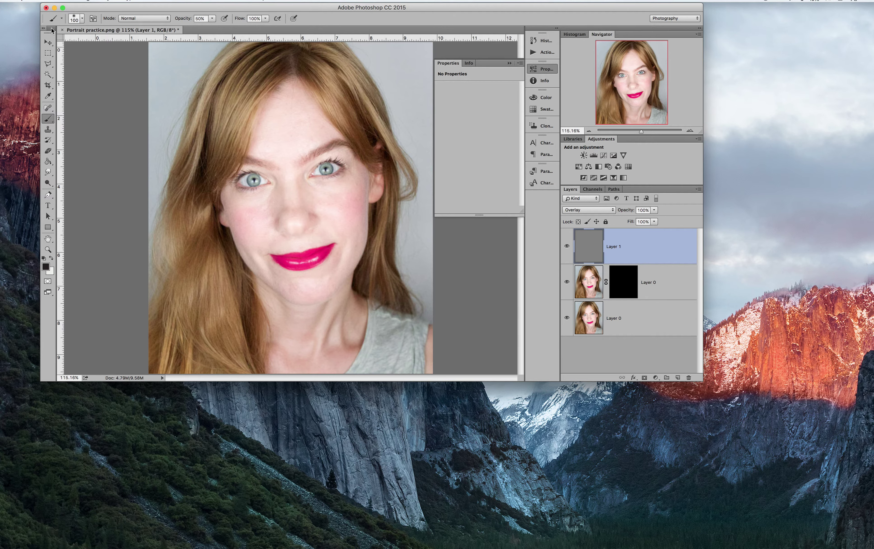
click(211, 18)
drag(200, 28, 213, 29)
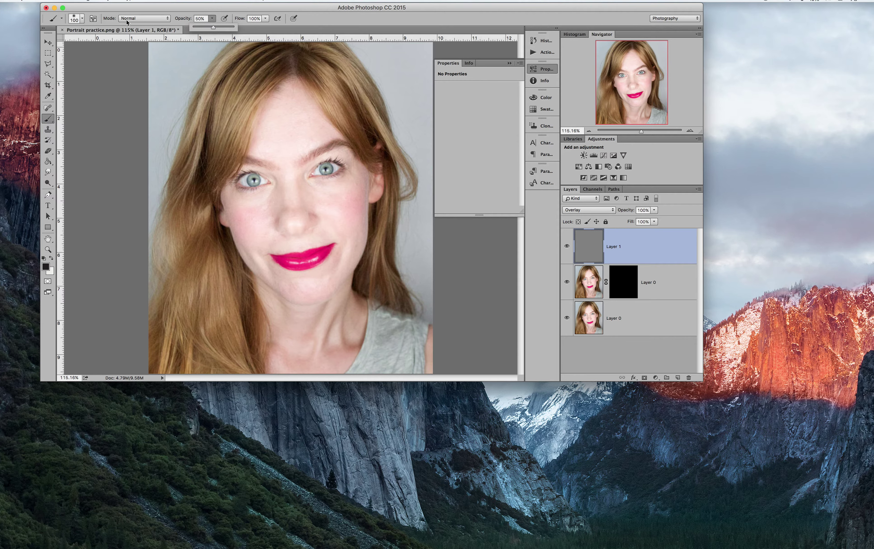
click(82, 19)
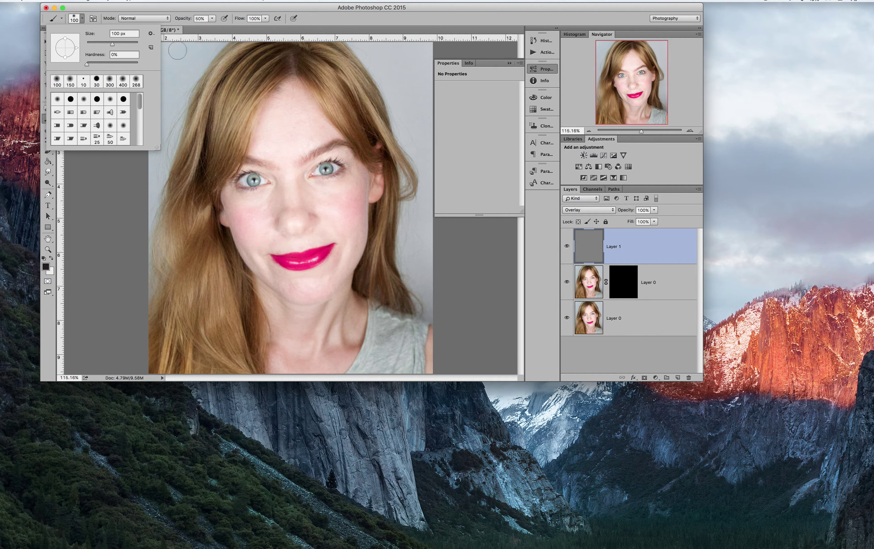
click(123, 175)
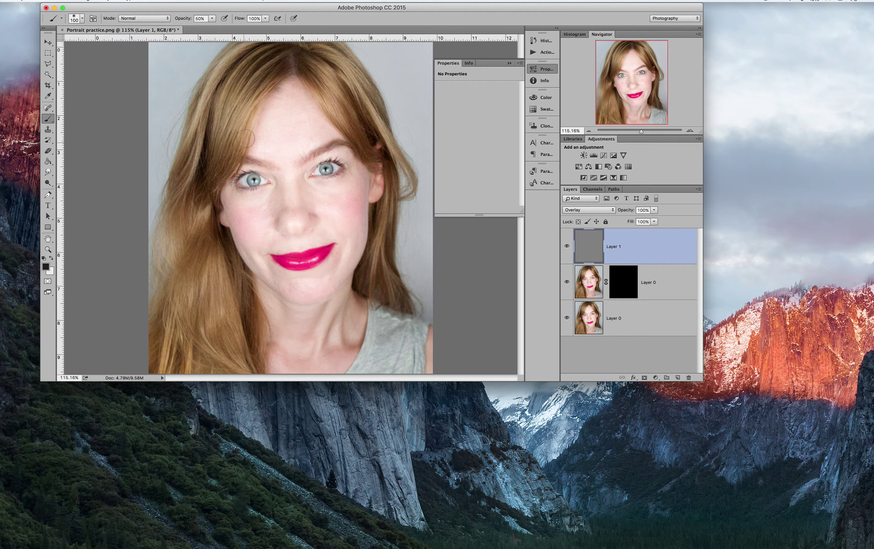
Paint black on the Overlay layer to darken the forehead edge, neck, eye areas and cheek contours
click(304, 92)
mouse_move(319, 103)
mouse_down()
mouse_move(370, 163)
mouse_move(361, 255)
mouse_move(353, 232)
mouse_move(365, 166)
mouse_move(331, 152)
mouse_move(302, 173)
mouse_move(358, 176)
mouse_move(372, 218)
mouse_move(366, 247)
mouse_move(322, 302)
mouse_move(348, 290)
mouse_move(363, 327)
mouse_move(344, 343)
mouse_move(317, 318)
mouse_move(353, 369)
mouse_move(312, 349)
mouse_up()
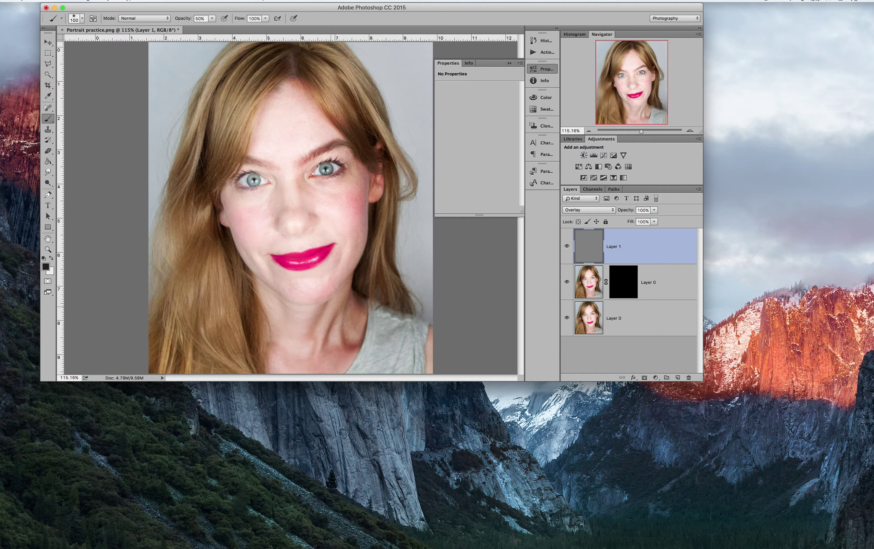
mouse_move(241, 196)
mouse_down()
mouse_move(265, 200)
mouse_move(272, 183)
mouse_move(258, 169)
mouse_move(237, 203)
mouse_move(262, 201)
mouse_up()
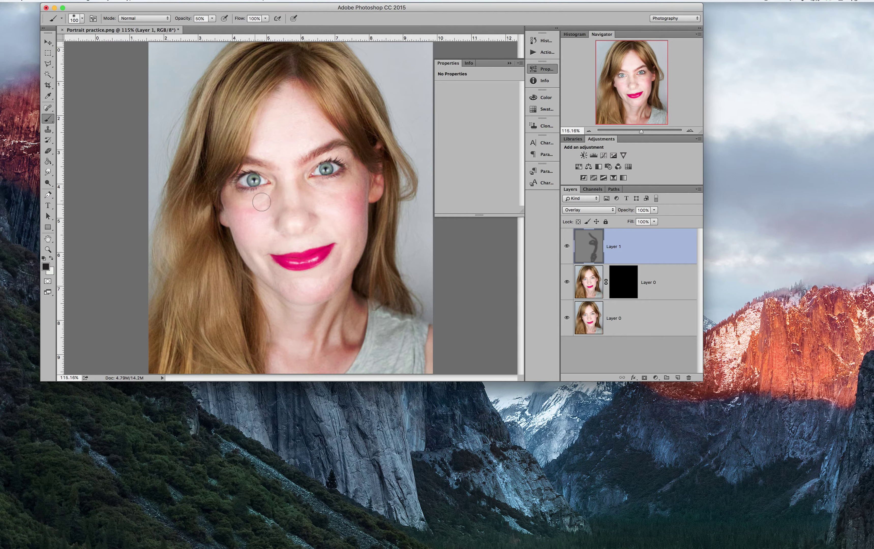
drag(239, 160, 270, 167)
drag(276, 181, 306, 183)
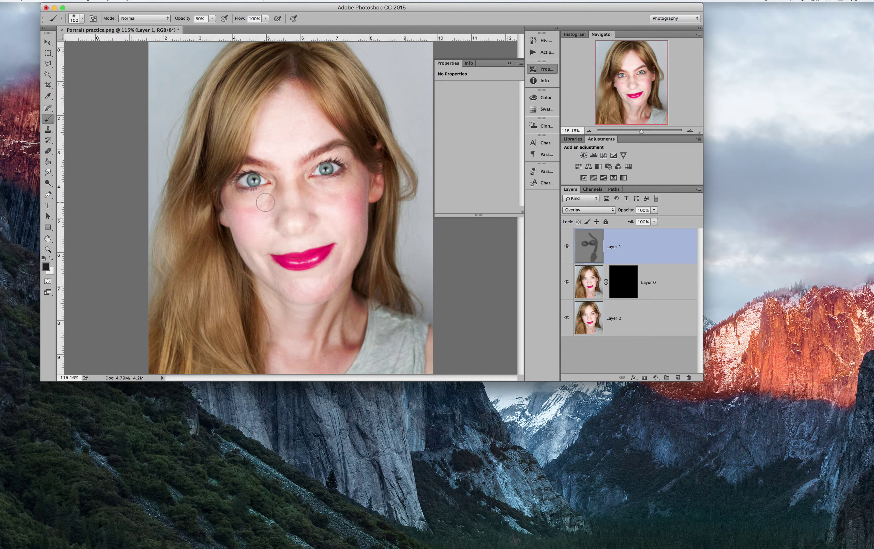
mouse_move(232, 239)
mouse_down()
mouse_move(268, 292)
mouse_move(283, 297)
mouse_move(295, 280)
mouse_move(333, 275)
mouse_move(354, 240)
mouse_move(326, 219)
mouse_move(374, 229)
mouse_up()
mouse_move(258, 238)
mouse_down()
mouse_move(232, 248)
mouse_move(253, 252)
mouse_move(229, 238)
mouse_move(230, 210)
mouse_up()
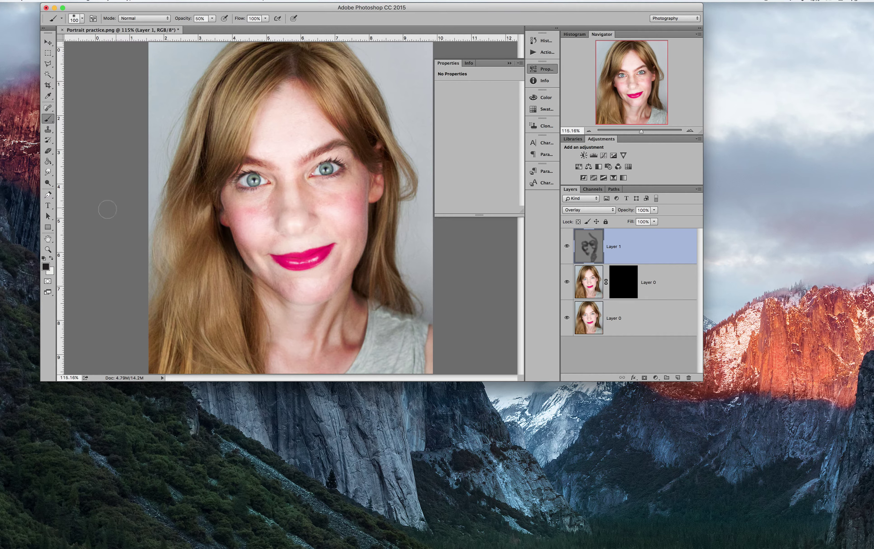
Try to lighten the cheeks and forehead by painting white at 50% opacity, and undo the stroke
click(52, 259)
mouse_move(267, 212)
mouse_down()
mouse_move(276, 185)
mouse_move(268, 206)
mouse_move(250, 201)
mouse_move(284, 185)
mouse_move(254, 138)
mouse_move(282, 101)
mouse_move(256, 124)
mouse_move(252, 150)
mouse_move(293, 110)
mouse_move(277, 138)
mouse_move(313, 131)
mouse_move(291, 158)
mouse_move(313, 153)
mouse_move(305, 189)
mouse_move(354, 166)
mouse_move(303, 173)
mouse_move(336, 155)
mouse_move(300, 160)
mouse_move(316, 139)
mouse_up()
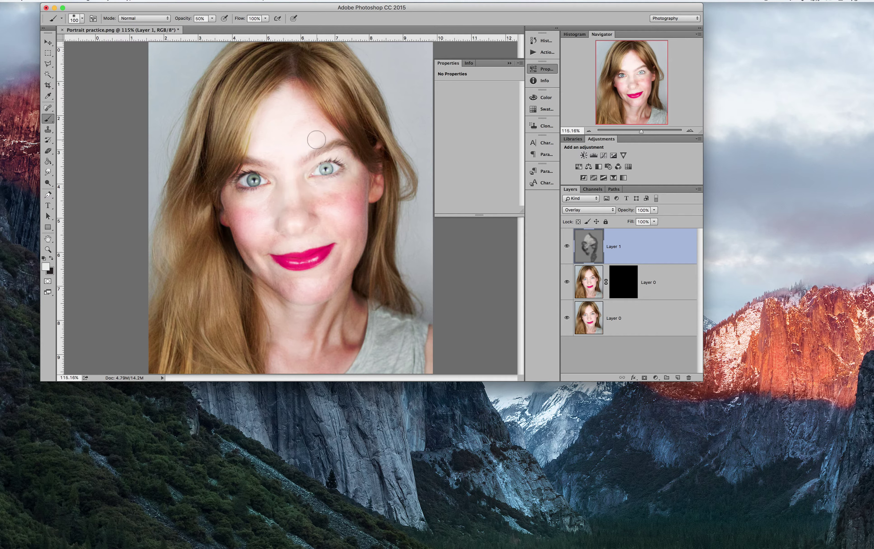
key(super+z)
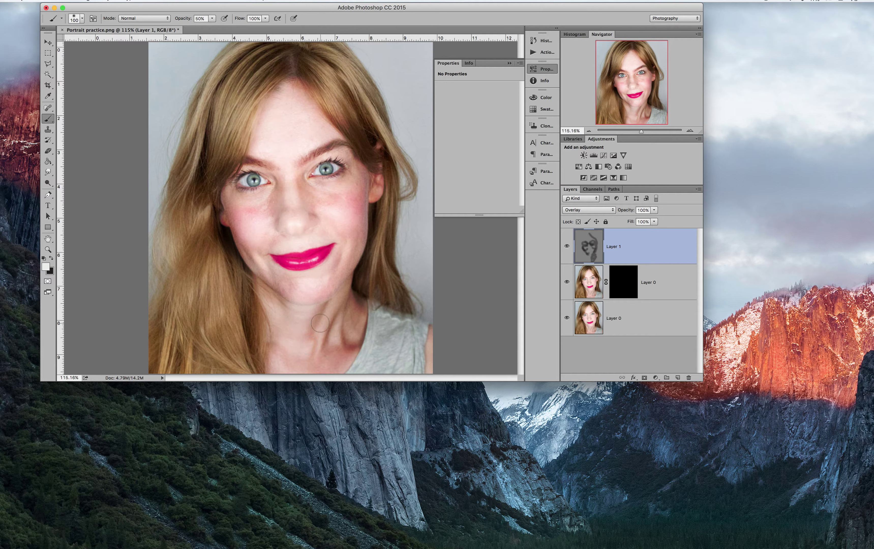
Paint white highlights over the neck and gray shirt, and tone the shirt back down with black
drag(315, 353, 326, 306)
mouse_move(365, 363)
mouse_down()
mouse_move(378, 313)
mouse_move(426, 330)
mouse_move(416, 368)
mouse_move(410, 336)
mouse_move(382, 365)
mouse_move(388, 319)
mouse_move(359, 372)
mouse_move(401, 364)
mouse_move(381, 310)
mouse_move(372, 313)
mouse_move(368, 351)
mouse_move(381, 339)
mouse_up()
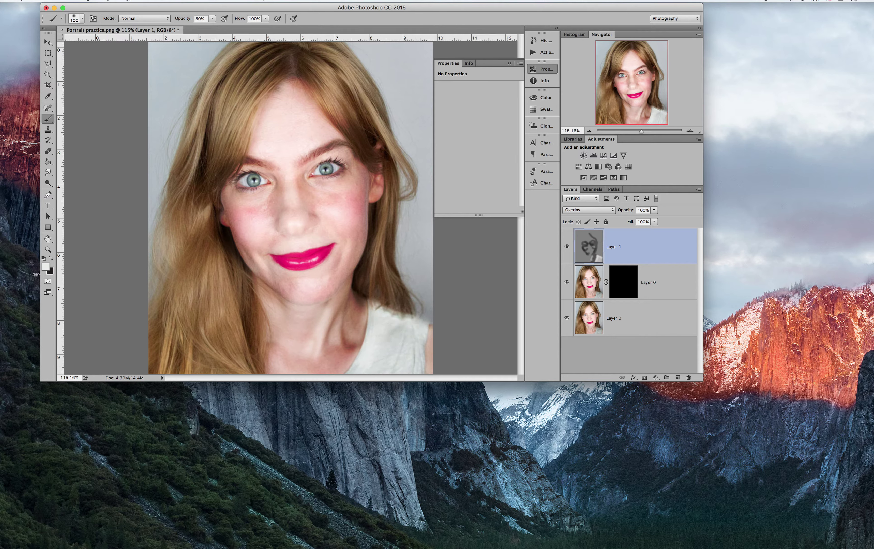
click(51, 258)
mouse_move(362, 314)
mouse_down()
mouse_move(366, 302)
mouse_move(425, 326)
mouse_move(384, 341)
mouse_move(419, 336)
mouse_move(414, 360)
mouse_move(384, 357)
mouse_move(366, 340)
mouse_move(392, 378)
mouse_move(355, 366)
mouse_move(368, 314)
mouse_up()
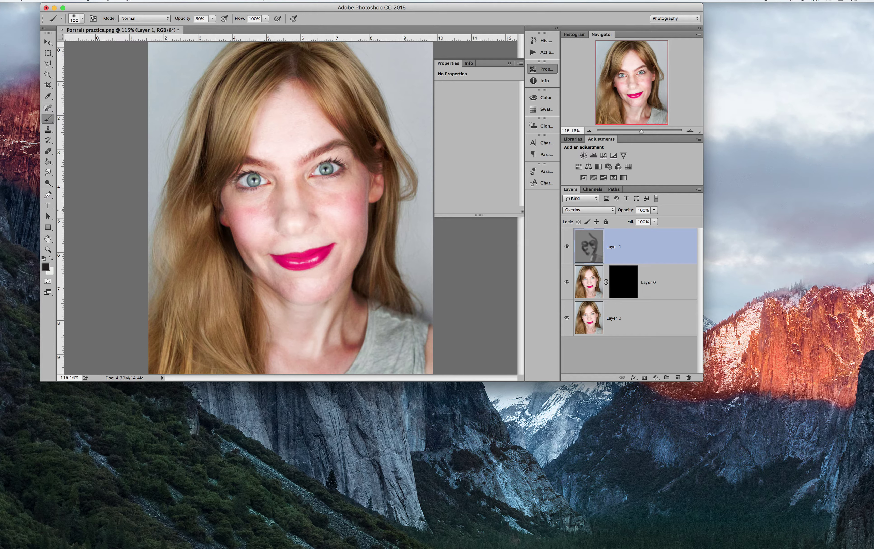
Lower the brush opacity to 24% and shade the facial contours with soft black strokes
click(213, 19)
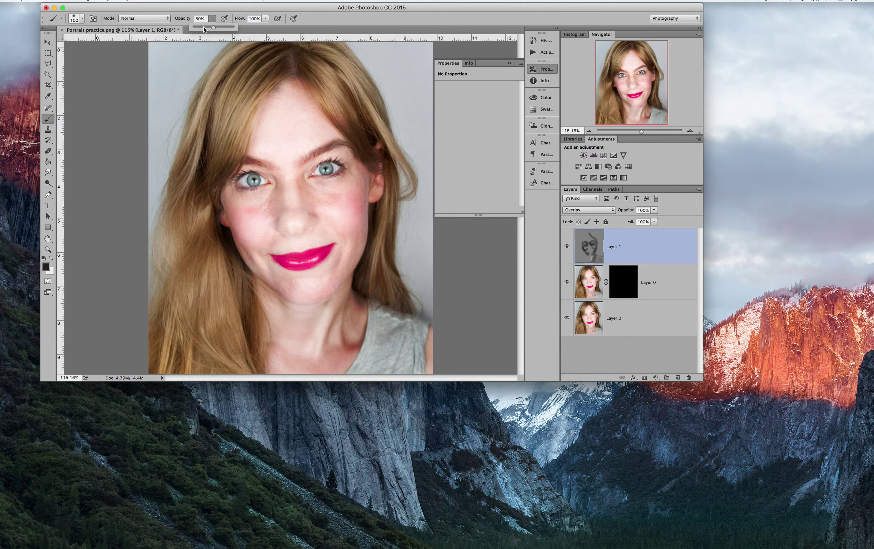
drag(203, 29, 202, 29)
click(329, 314)
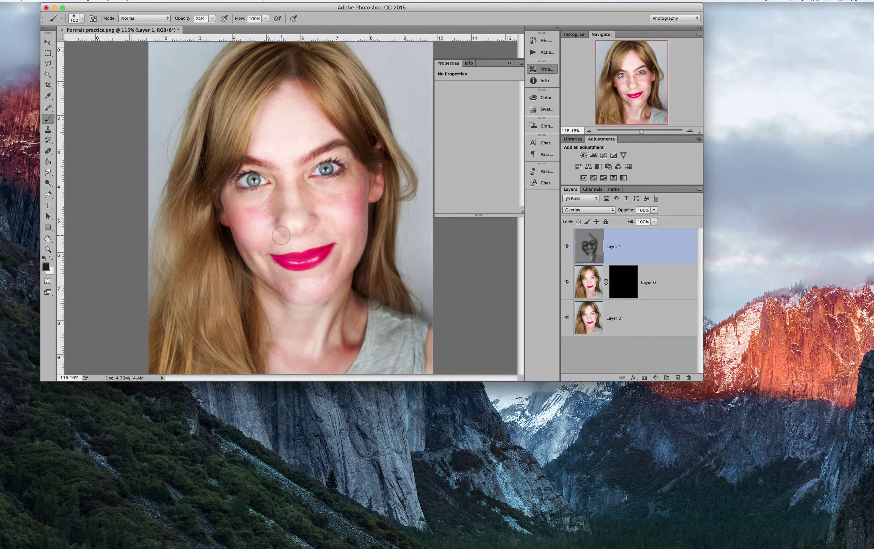
Brush white highlights over the face, neck and shirt, and add black shading just below the lips
click(51, 259)
mouse_move(250, 223)
mouse_down()
mouse_move(243, 240)
mouse_move(274, 235)
mouse_move(285, 217)
mouse_move(307, 229)
mouse_move(310, 215)
mouse_move(340, 199)
mouse_move(346, 213)
mouse_move(337, 197)
mouse_move(348, 203)
mouse_move(352, 253)
mouse_move(348, 259)
mouse_move(356, 243)
mouse_move(347, 202)
mouse_move(320, 200)
mouse_move(348, 228)
mouse_move(303, 207)
mouse_move(278, 174)
mouse_move(291, 142)
mouse_move(314, 139)
mouse_move(287, 188)
mouse_move(312, 251)
mouse_move(311, 240)
mouse_move(273, 244)
mouse_move(300, 284)
mouse_move(330, 292)
mouse_move(283, 285)
mouse_move(338, 316)
mouse_move(326, 316)
mouse_move(336, 375)
mouse_move(357, 370)
mouse_move(376, 336)
mouse_move(374, 302)
mouse_move(420, 333)
mouse_move(406, 357)
mouse_move(395, 336)
mouse_move(380, 373)
mouse_move(384, 318)
mouse_move(397, 372)
mouse_up()
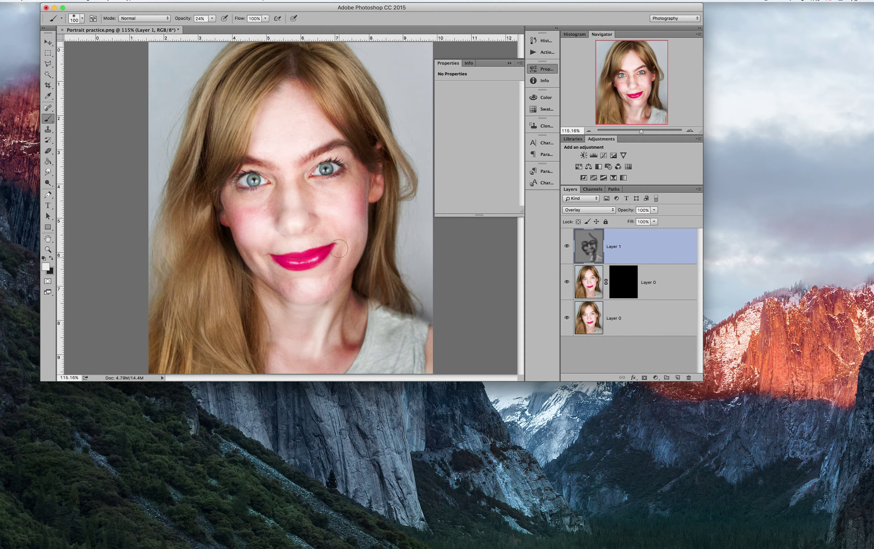
mouse_move(325, 273)
mouse_down()
mouse_move(263, 279)
mouse_move(333, 271)
mouse_up()
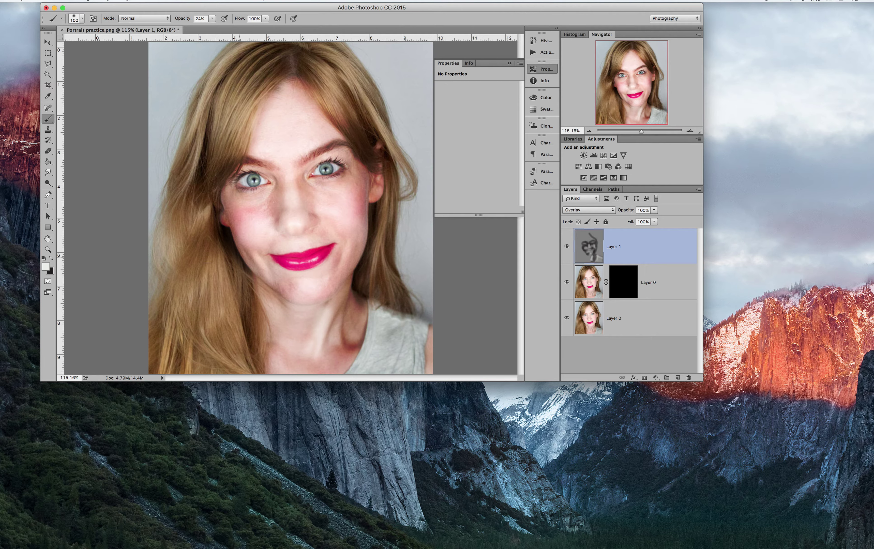
click(51, 258)
mouse_move(288, 276)
mouse_down()
mouse_move(336, 262)
mouse_move(272, 274)
mouse_move(317, 274)
mouse_up()
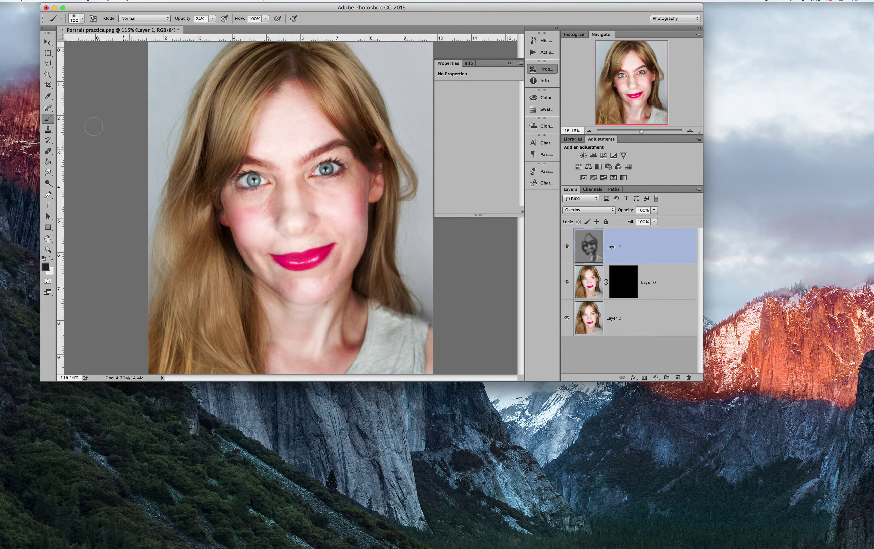
Compare the portrait with and without the dodge-and-burn shading by toggling the Overlay layer's visibility
click(49, 42)
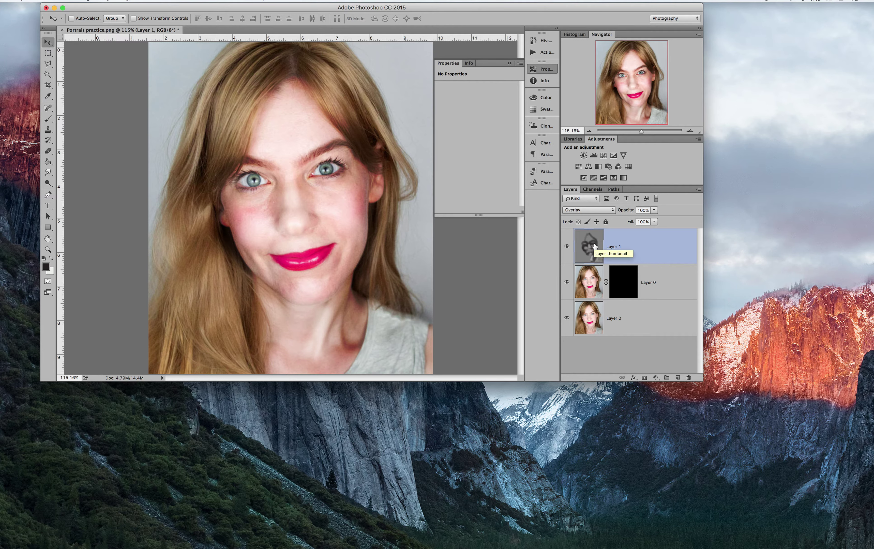
click(567, 247)
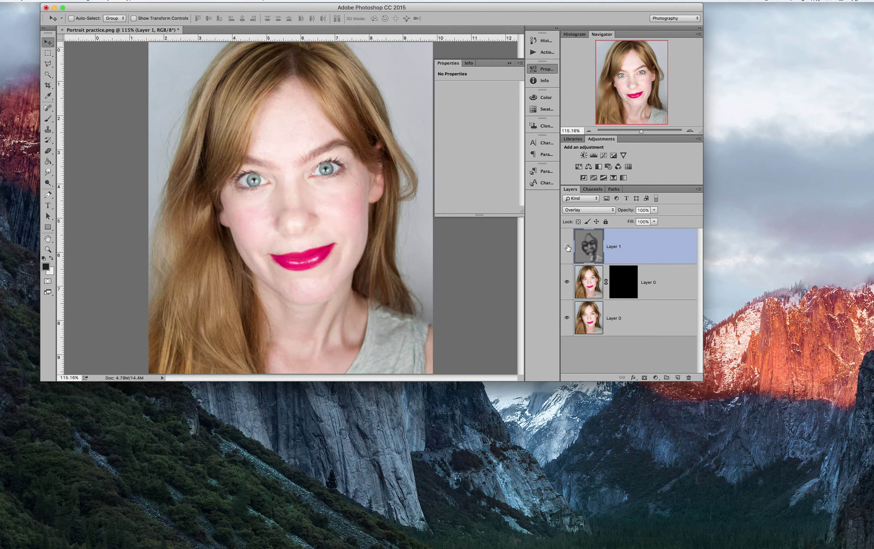
click(567, 246)
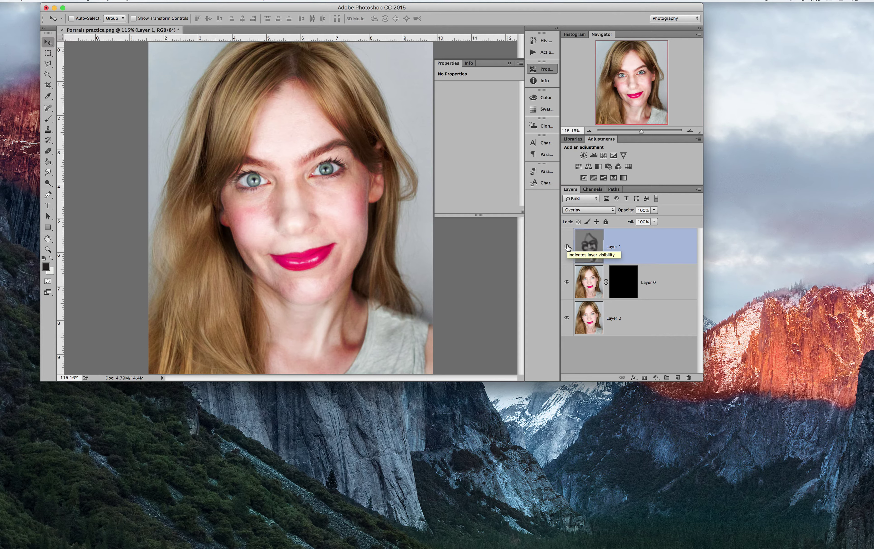
click(567, 247)
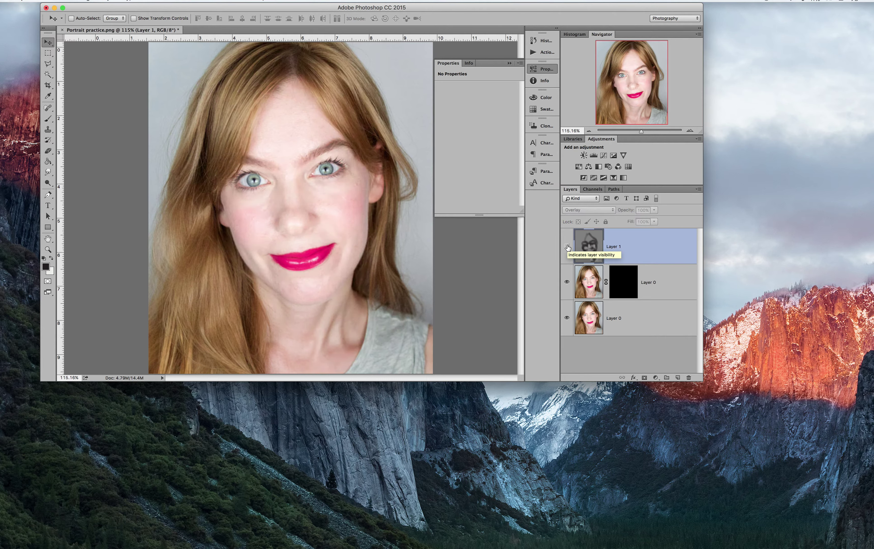
click(567, 246)
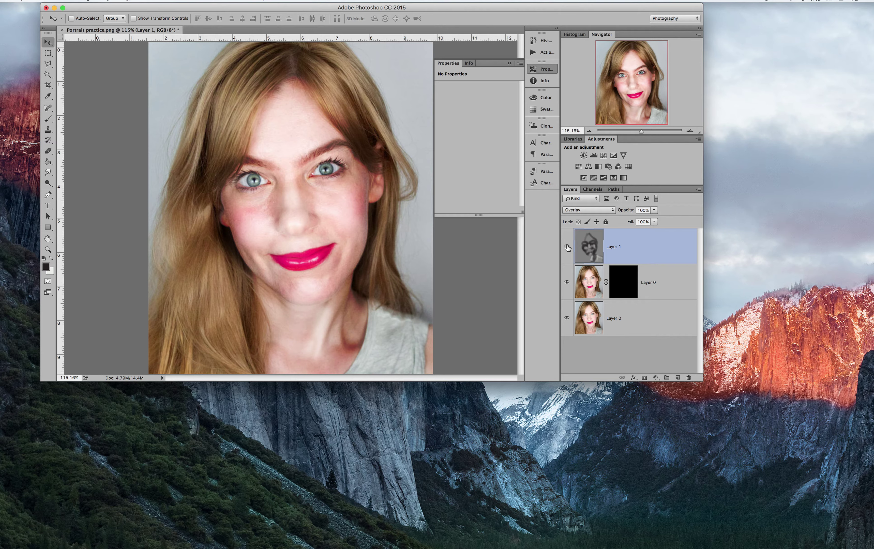
click(567, 247)
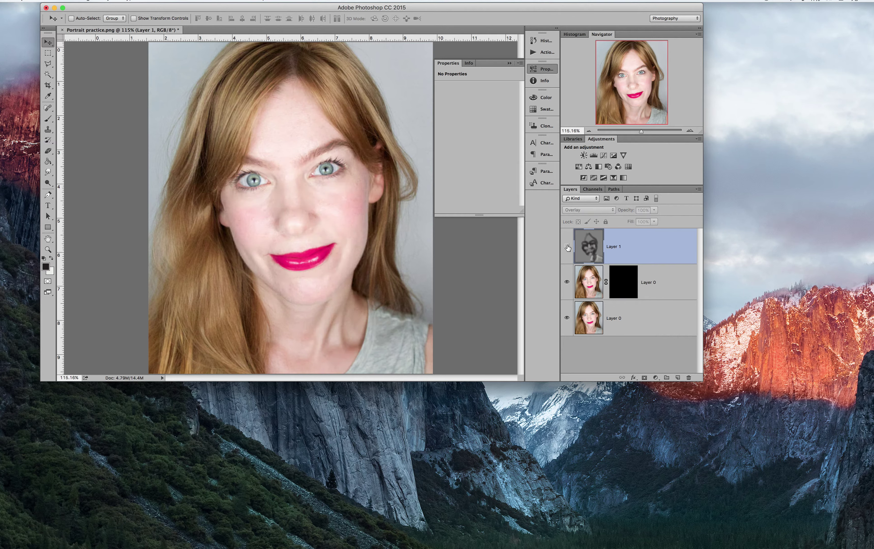
click(567, 246)
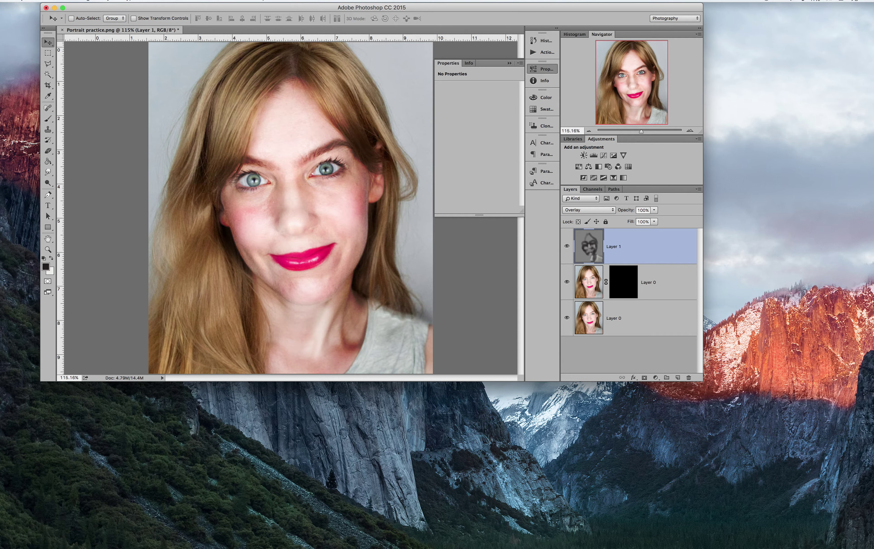
Reduce the soft brush to 70 px and shade the area between the nose and upper lip with black
click(49, 120)
click(83, 18)
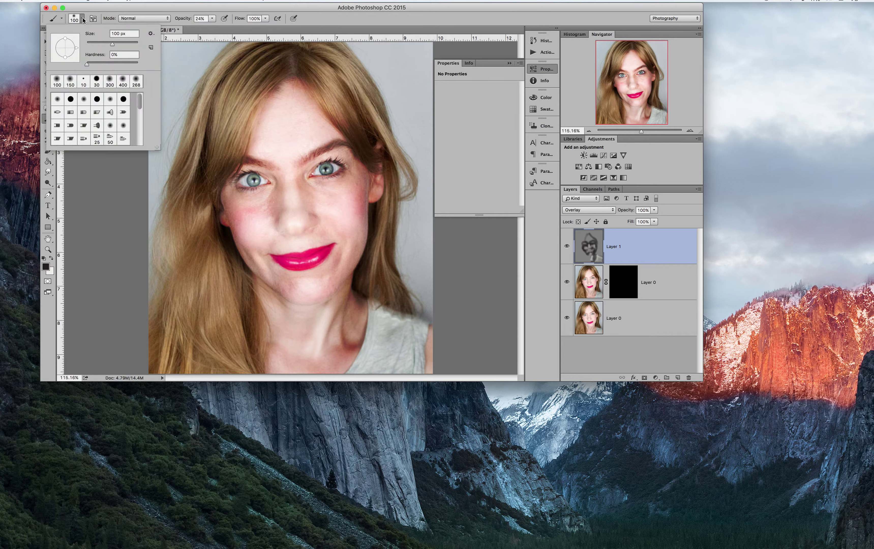
click(83, 19)
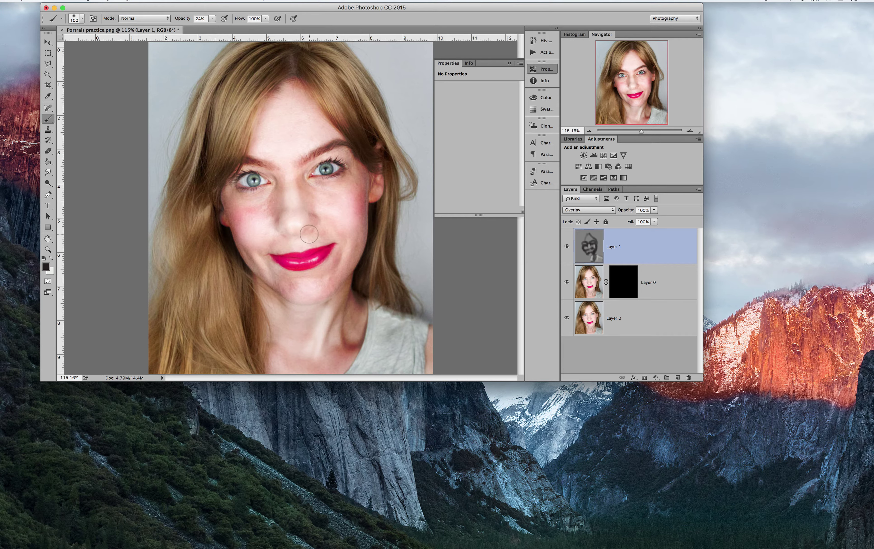
key(bracketleft)
key(bracketleft)
key(bracketleft)
key(bracketleft)
mouse_move(308, 234)
mouse_down()
mouse_move(292, 238)
mouse_move(313, 239)
mouse_move(299, 243)
mouse_up()
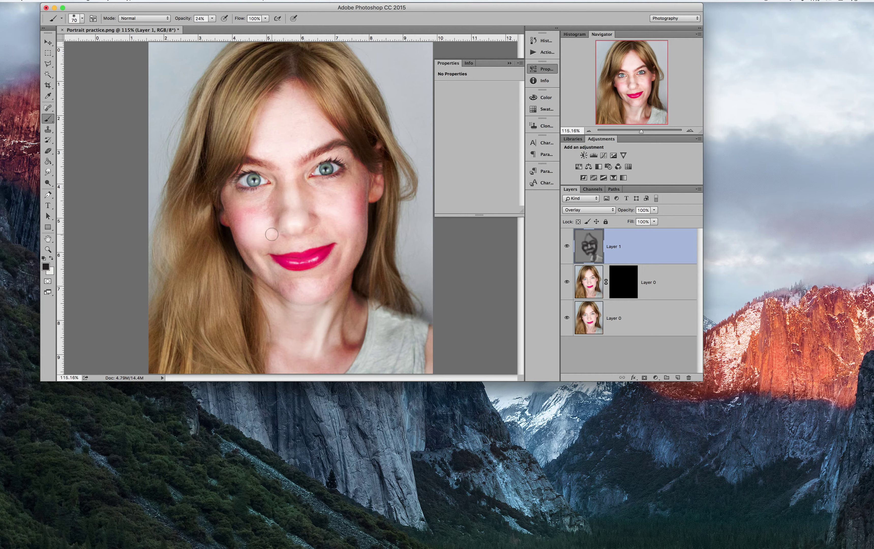
Brush white highlights over both cheeks and down towards the chin on the Overlay layer
click(51, 258)
drag(261, 252, 276, 241)
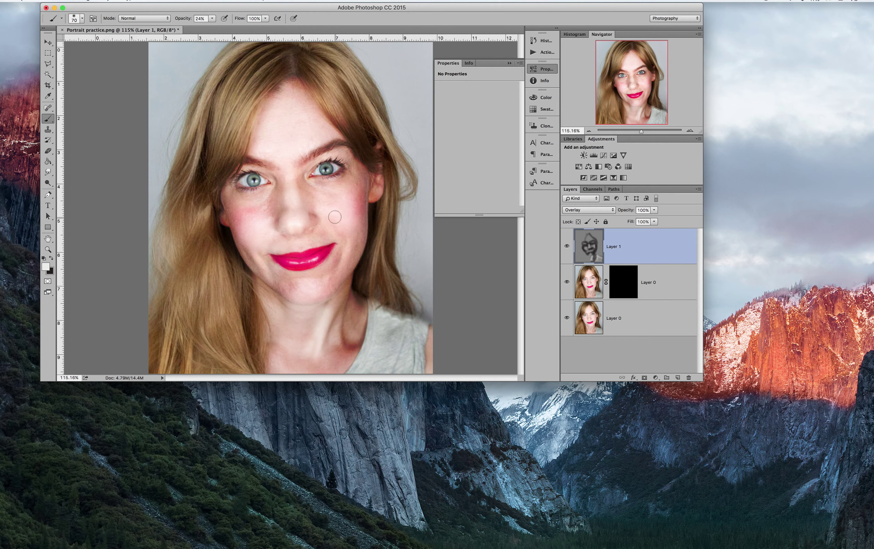
mouse_move(355, 211)
mouse_down()
mouse_move(347, 270)
mouse_move(354, 252)
mouse_move(327, 296)
mouse_move(278, 291)
mouse_move(353, 271)
mouse_move(355, 254)
mouse_move(324, 290)
mouse_up()
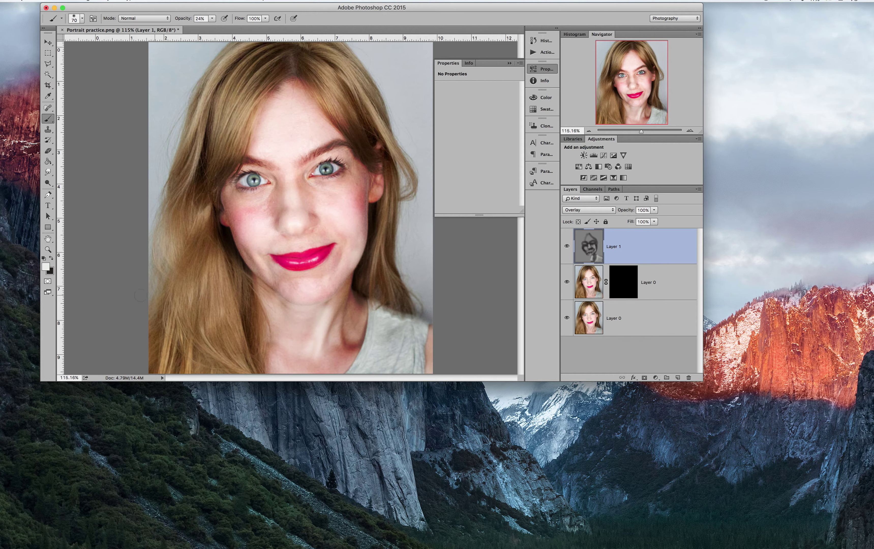
Shade under the chin and along the hair beside the forehead with soft black strokes
key(x)
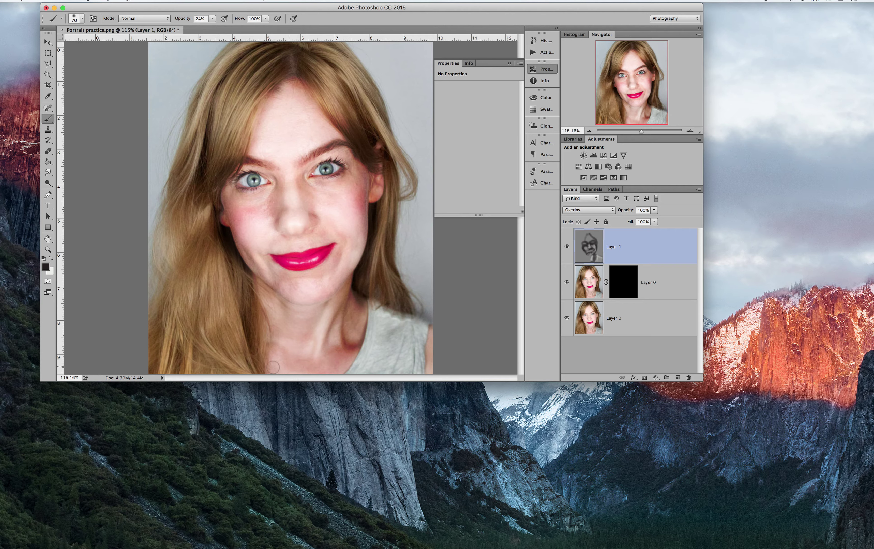
mouse_move(270, 318)
mouse_down()
mouse_move(314, 355)
mouse_move(334, 318)
mouse_move(310, 343)
mouse_move(321, 318)
mouse_up()
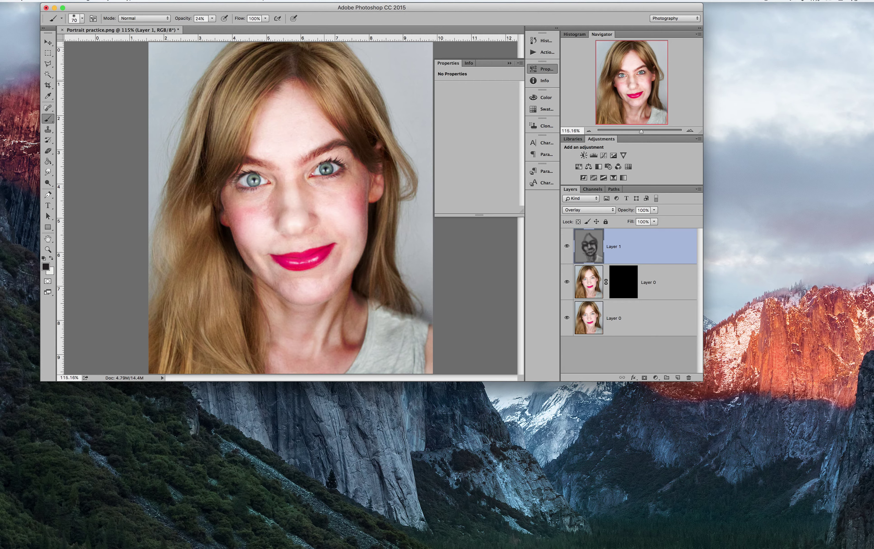
drag(323, 69, 363, 141)
drag(313, 67, 333, 118)
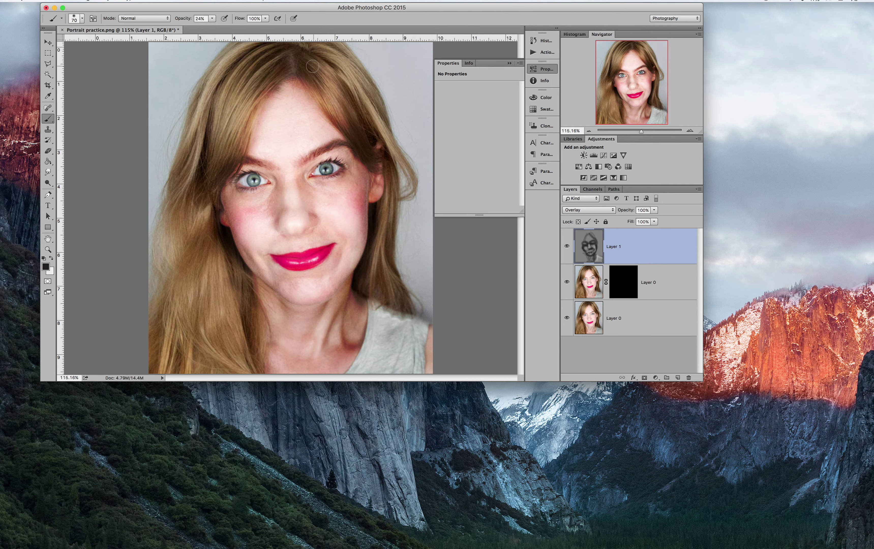
drag(318, 63, 374, 143)
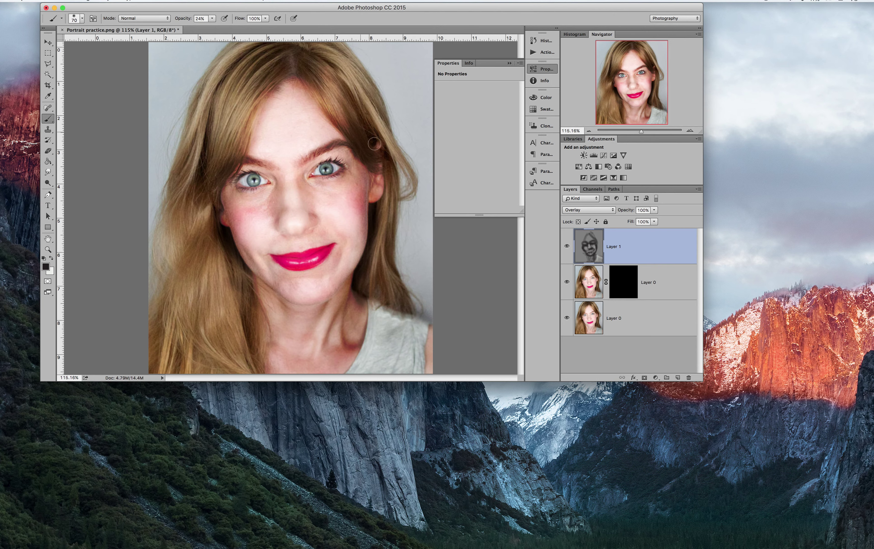
Toggle the Overlay layer's visibility to compare the portrait before and after the added neck and hair shading
click(567, 246)
click(567, 246)
click(566, 247)
click(566, 247)
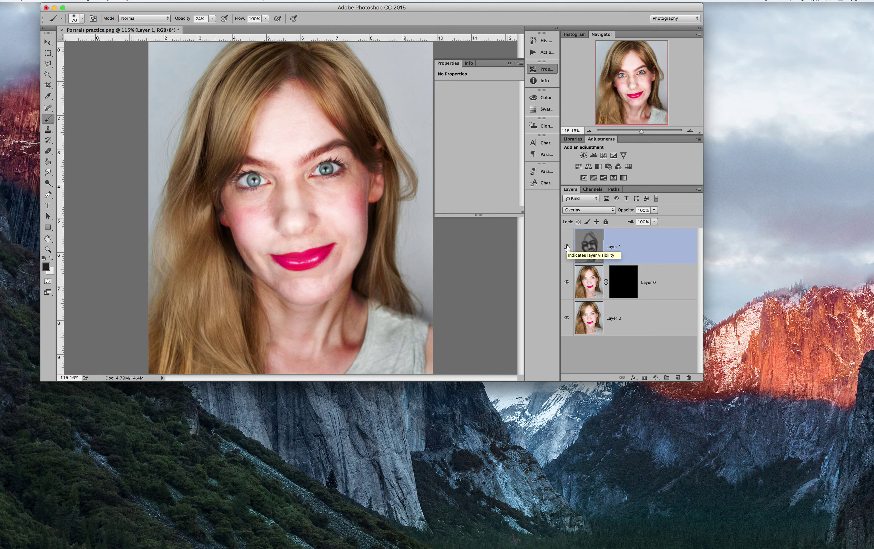
click(566, 246)
click(566, 246)
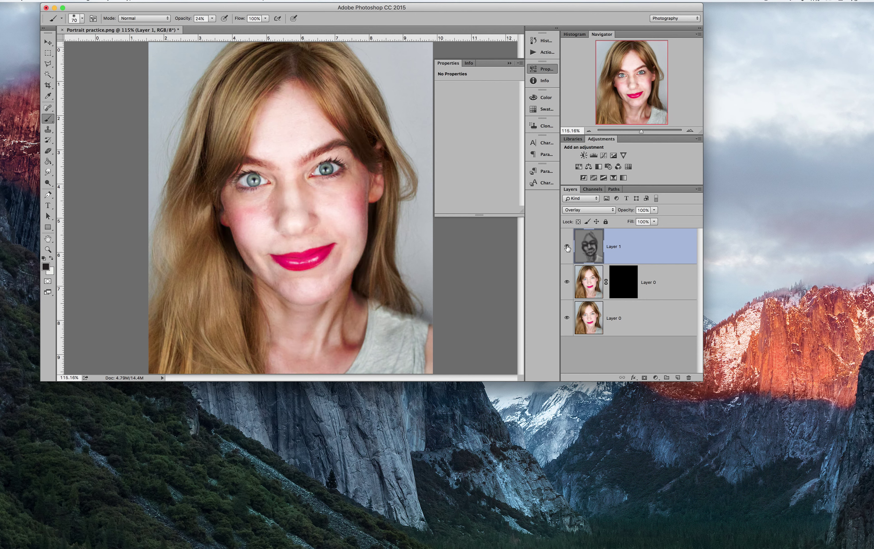